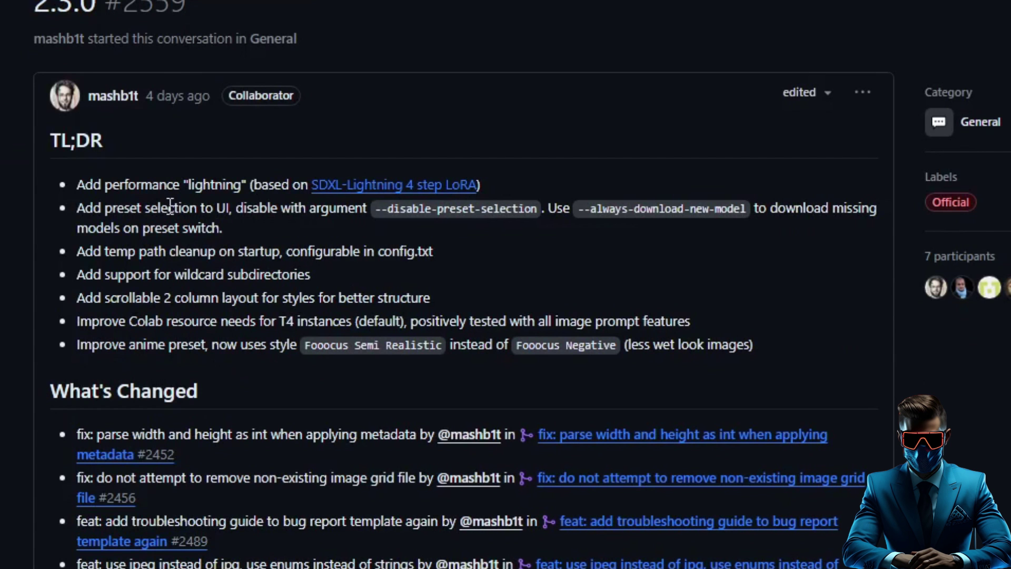
# Step: Highlight the 2.3.0 TL;DR feature list down to the What's Changed heading
pyautogui.moveTo(77, 184); pyautogui.dragTo(853, 388)
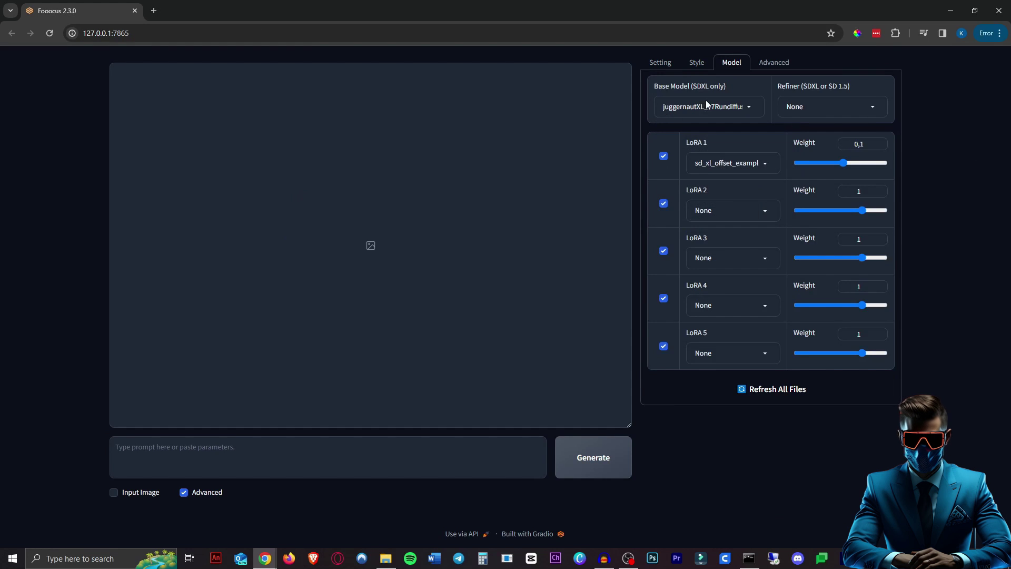
# Step: Close the base model list and select Lightning performance on the Setting tab
pyautogui.click(706, 104)
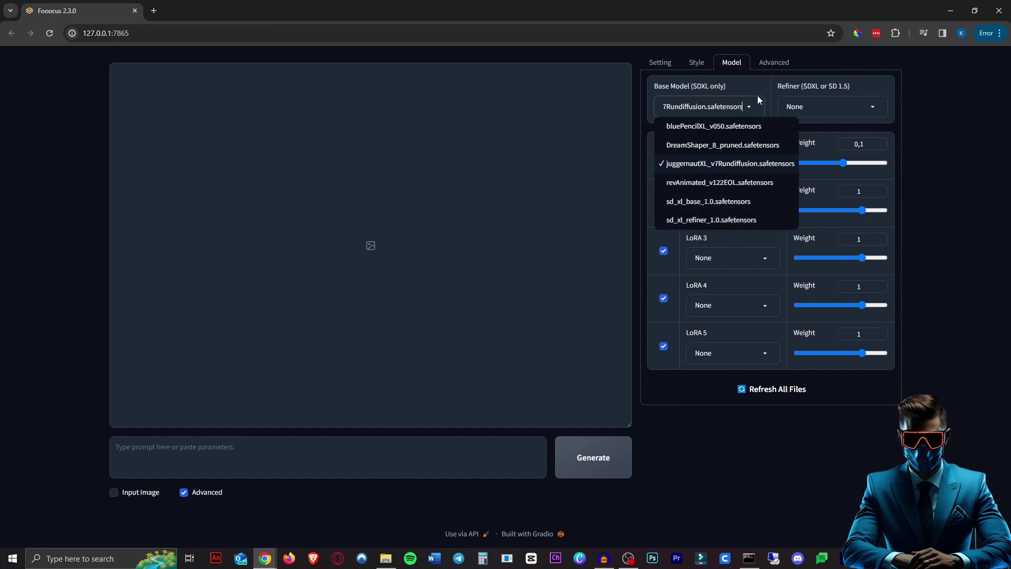
pyautogui.click(661, 62)
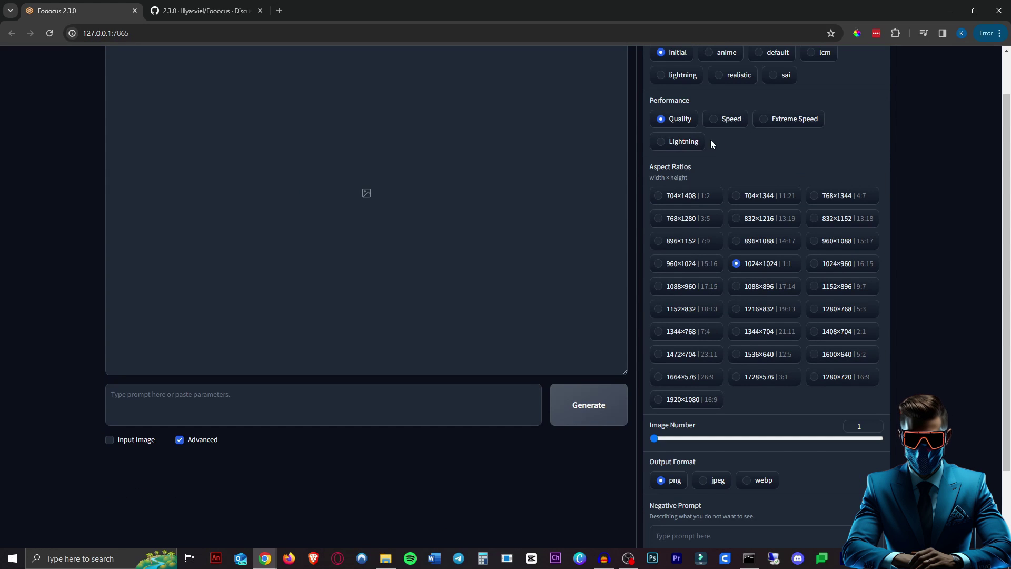
pyautogui.click(700, 141)
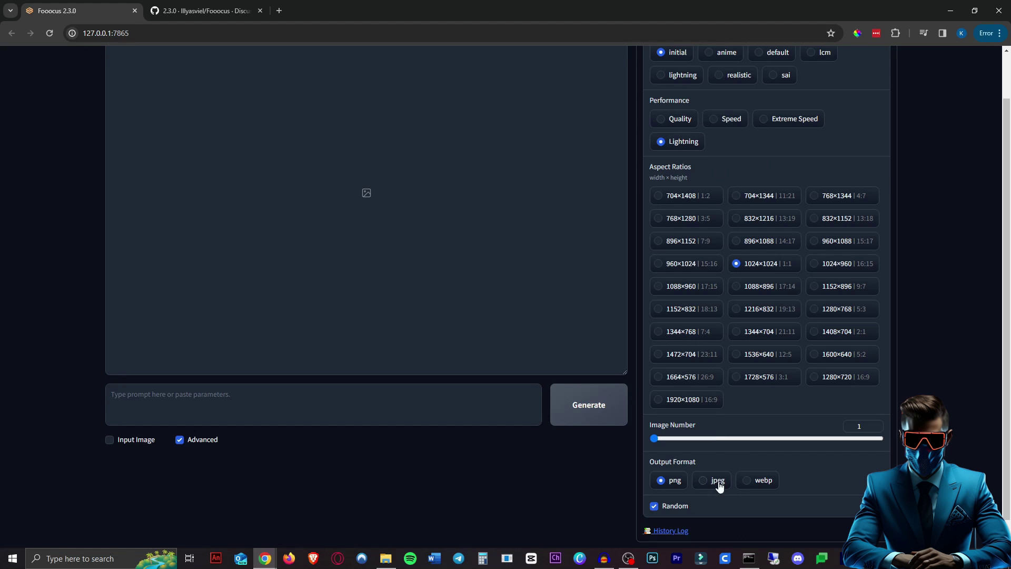
pyautogui.scroll(1, 904, 219)
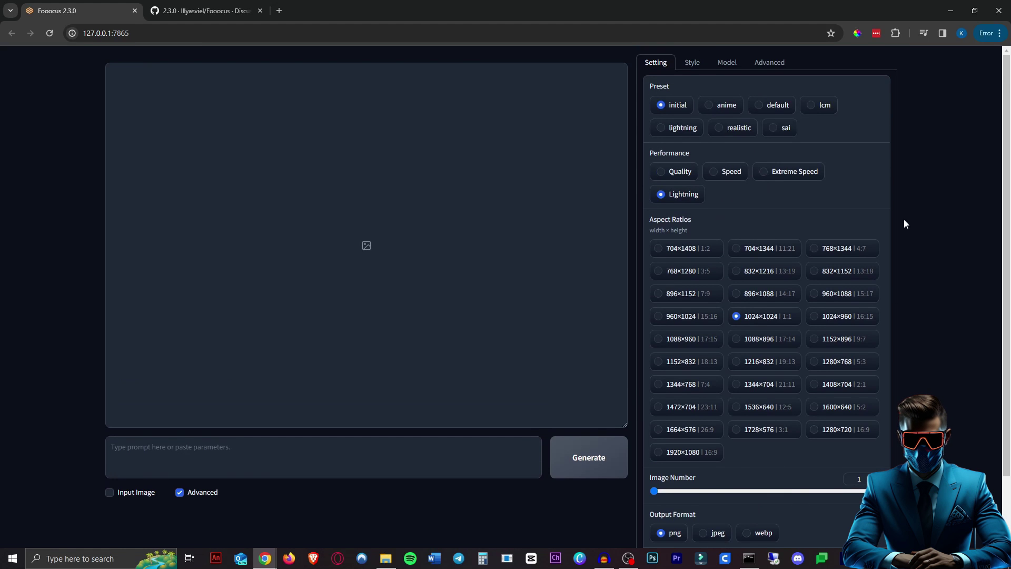
# Step: Check the advanced guidance values, then highlight the wildcard subdirectories release note
pyautogui.click(772, 65)
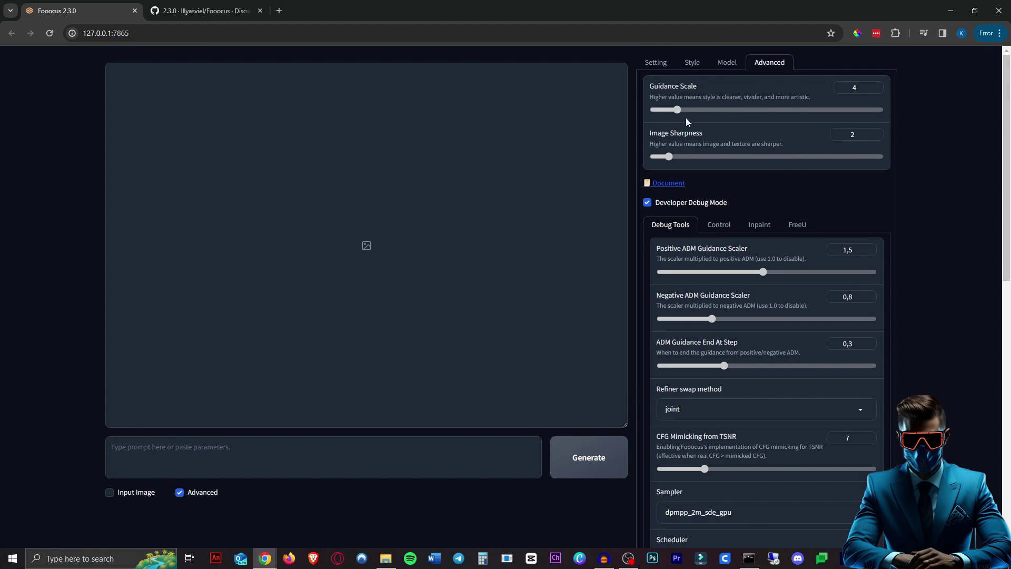
pyautogui.click(655, 63)
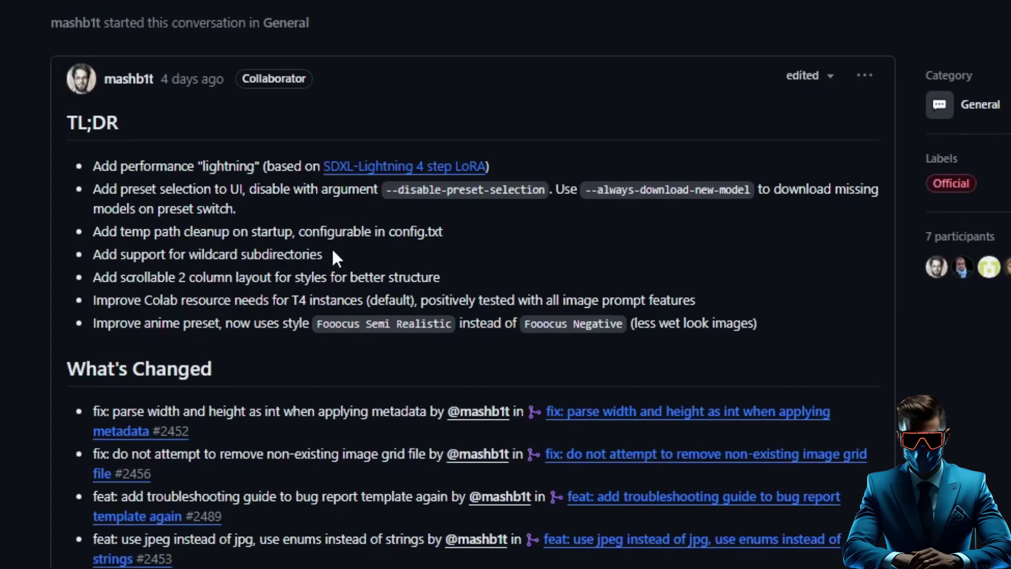
pyautogui.moveTo(337, 256); pyautogui.dragTo(159, 263)
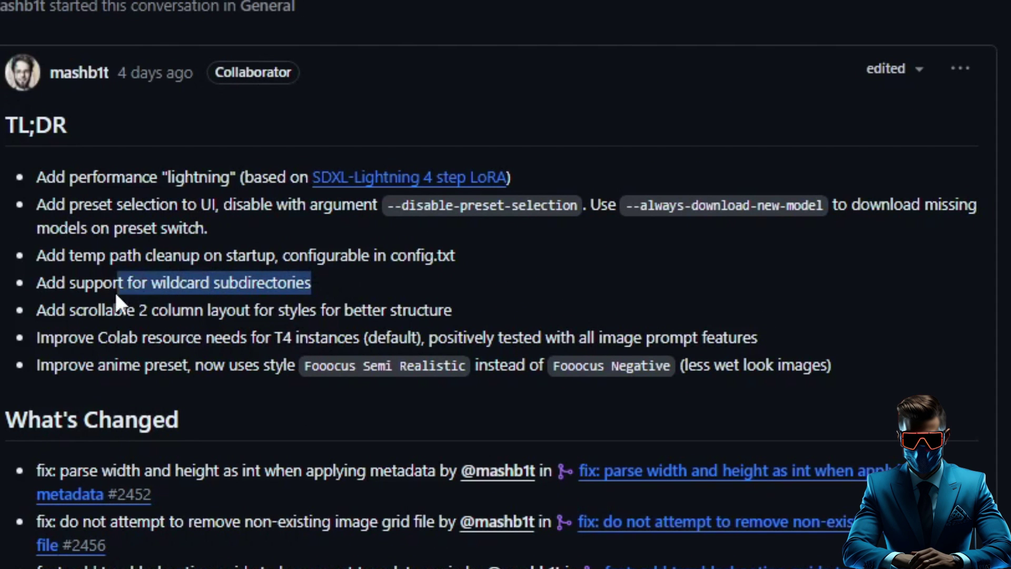
pyautogui.moveTo(116, 292); pyautogui.dragTo(57, 282)
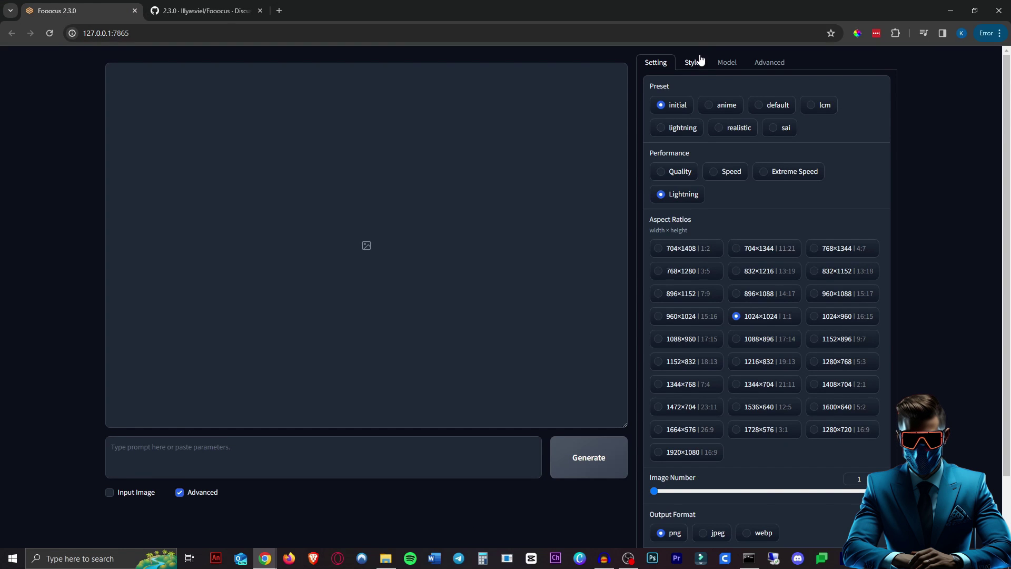
# Step: Scroll through the Style tab to review the checked image styles
pyautogui.click(691, 65)
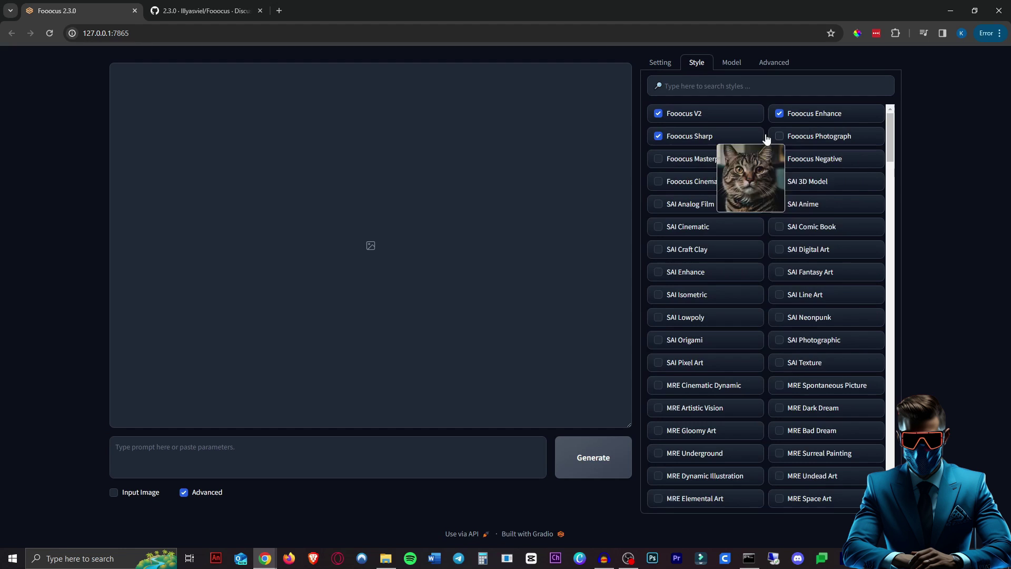
pyautogui.scroll(-5, 854, 295)
pyautogui.scroll(5, 853, 314)
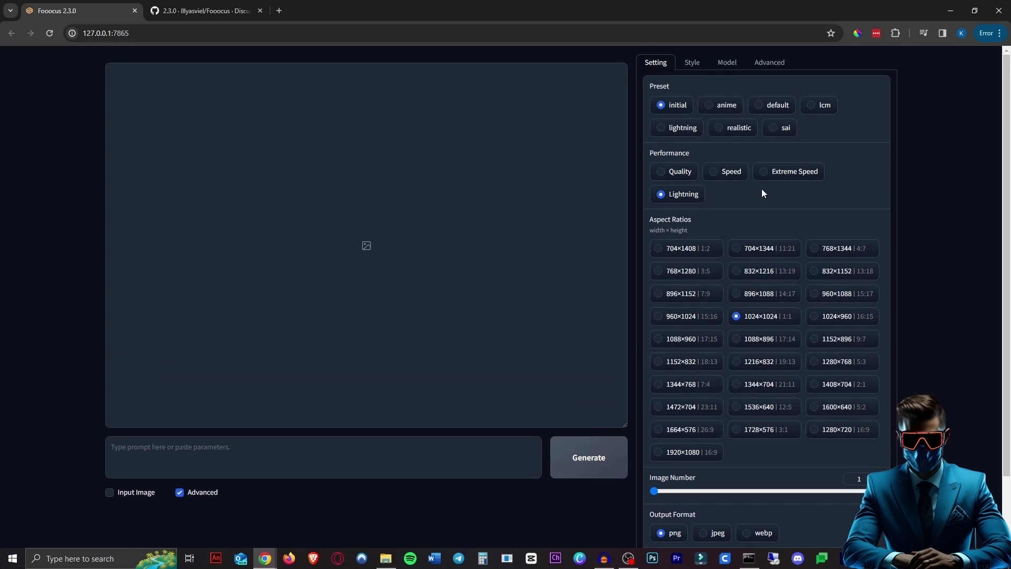
pyautogui.click(692, 63)
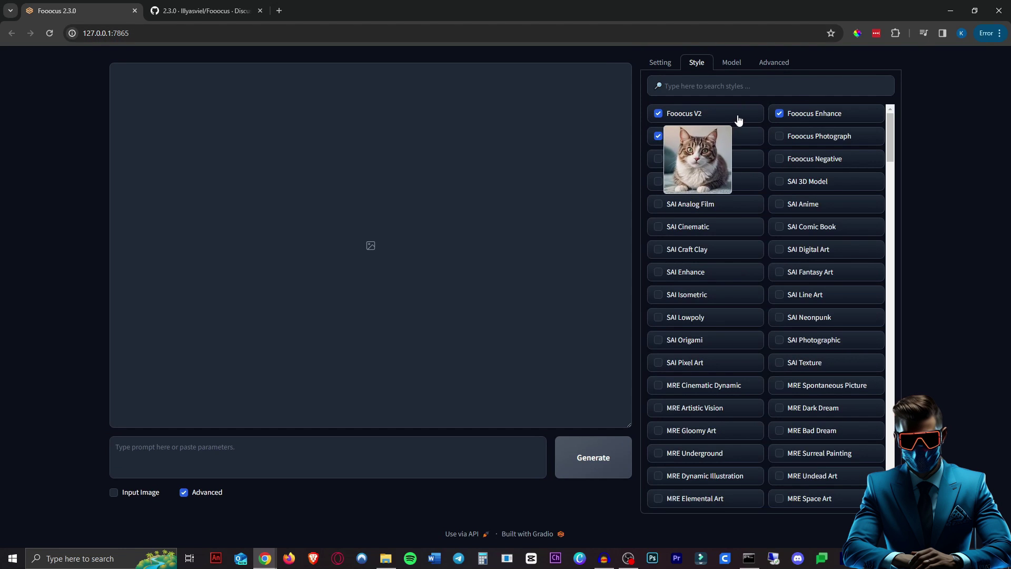
# Step: Open the Model tab's base model list and close it, keeping juggernautXL_v7Rundiffusion
pyautogui.click(732, 62)
pyautogui.click(747, 106)
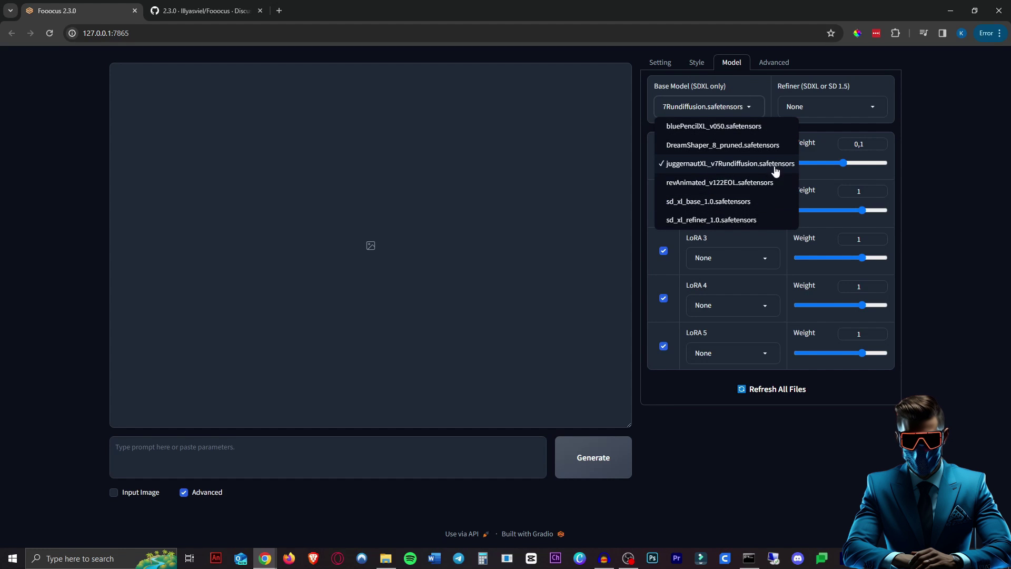
pyautogui.click(938, 183)
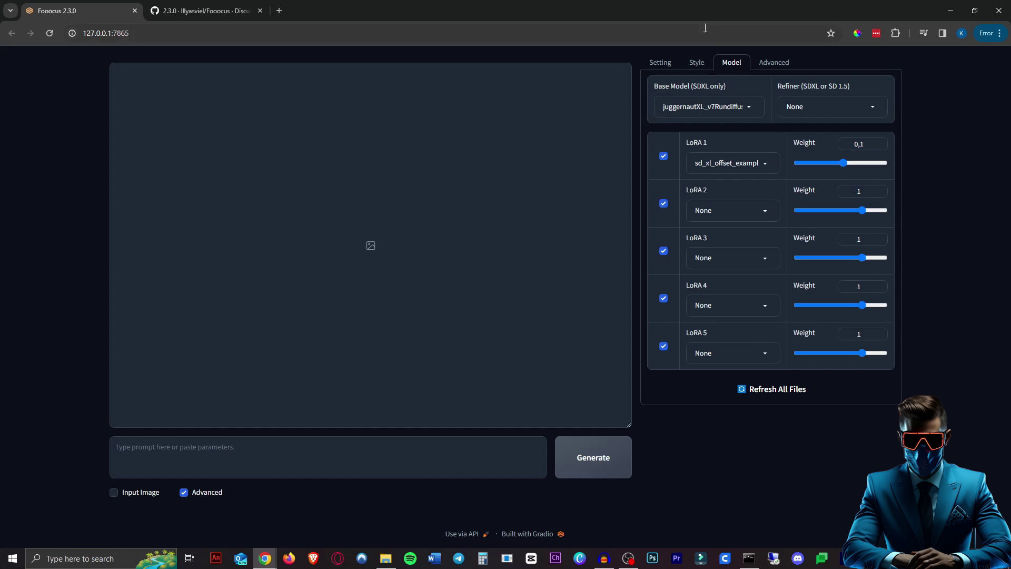
# Step: Paste 'a [[blue, red, black, white]] llama riding a skateboard' and set Image Number to 4
pyautogui.click(660, 63)
pyautogui.click(324, 451)
pyautogui.write('a [[blue, red, black, white]] llama riding a skateboard')
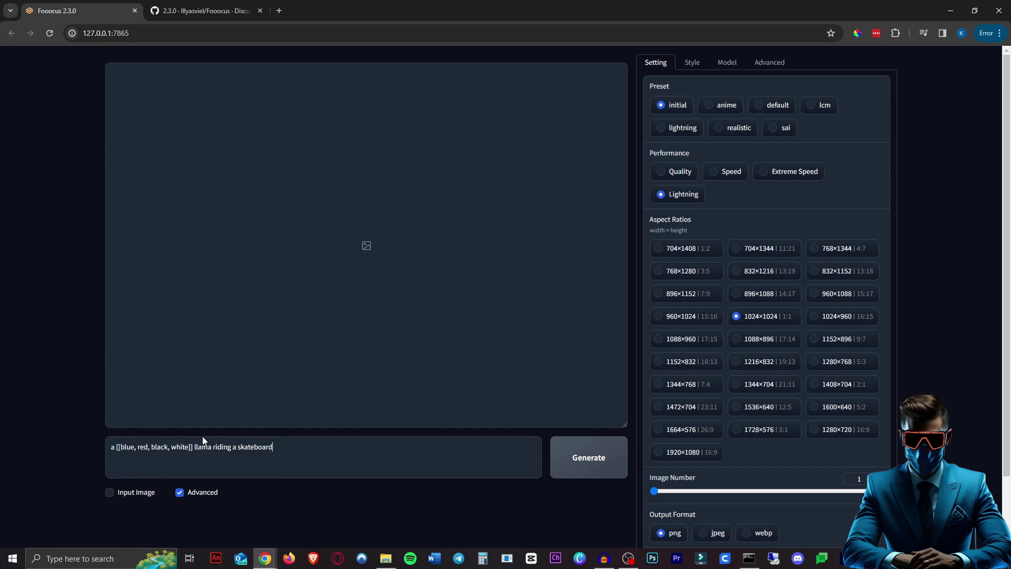
pyautogui.press('Up')
pyautogui.press('Up')
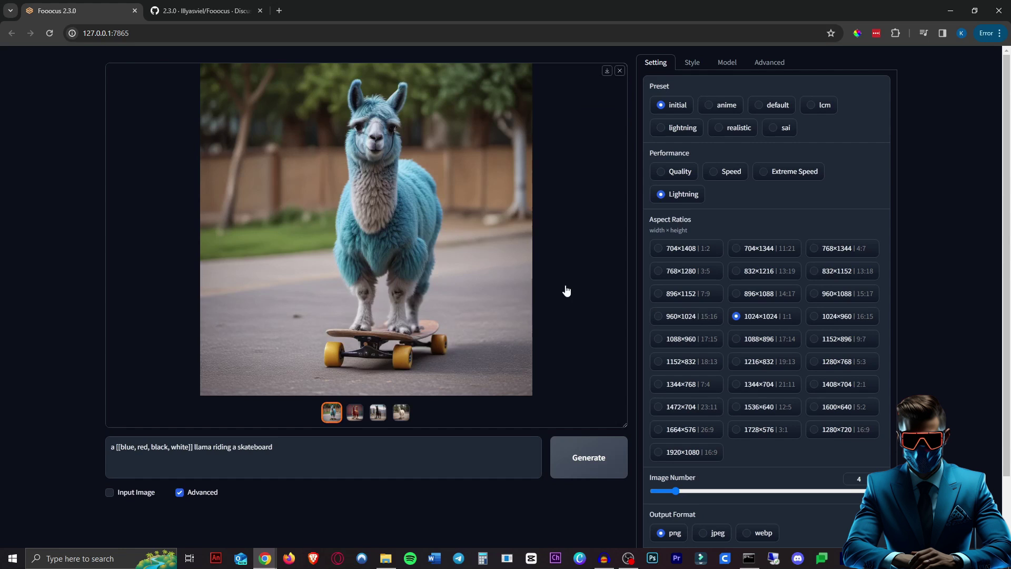
# Step: Zoom into the blue llama in its own tab, then browse the red, black and white llamas
pyautogui.click(421, 242)
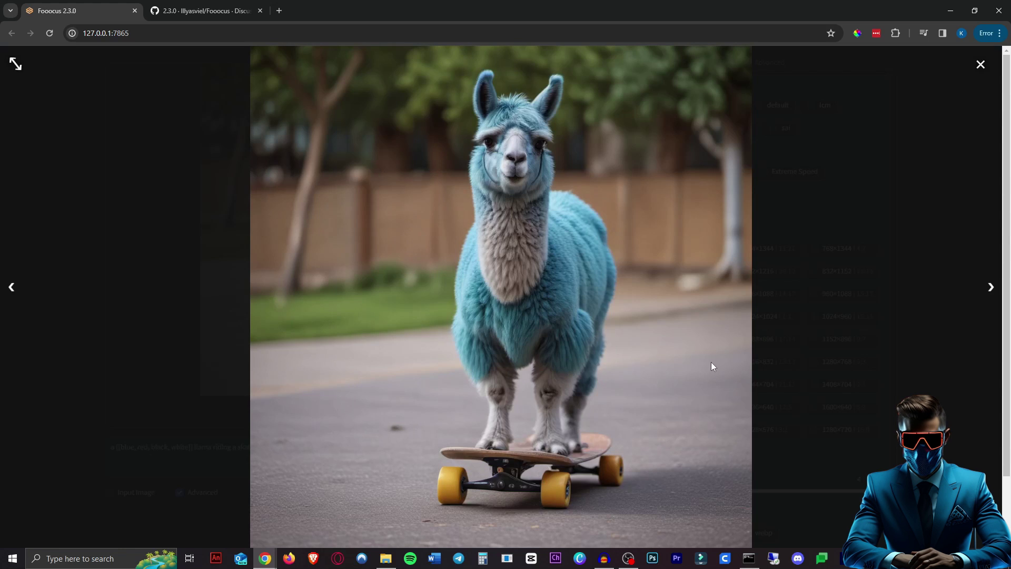
pyautogui.click(576, 150)
pyautogui.scroll(5, 632, 247)
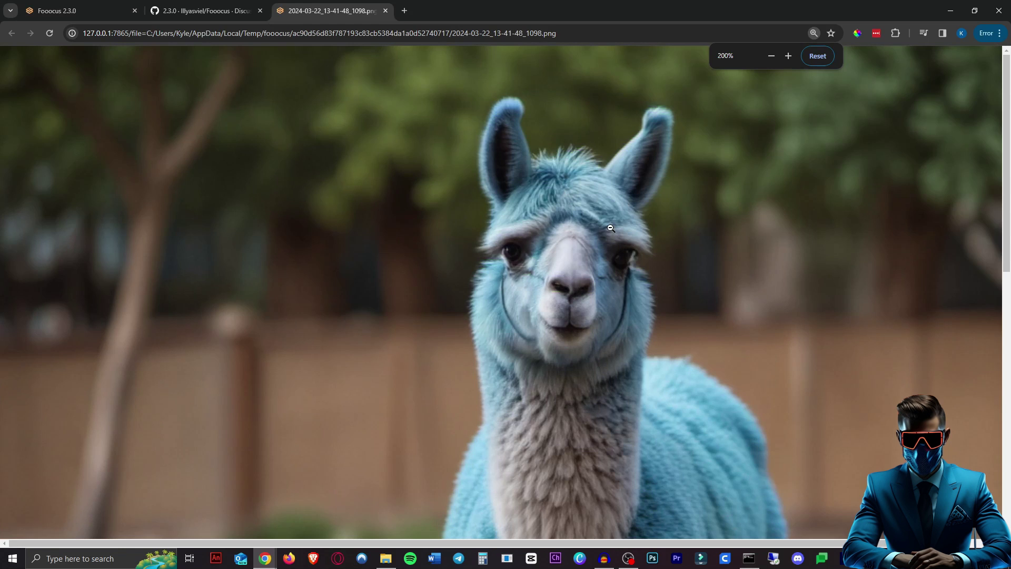
pyautogui.scroll(-5, 631, 247)
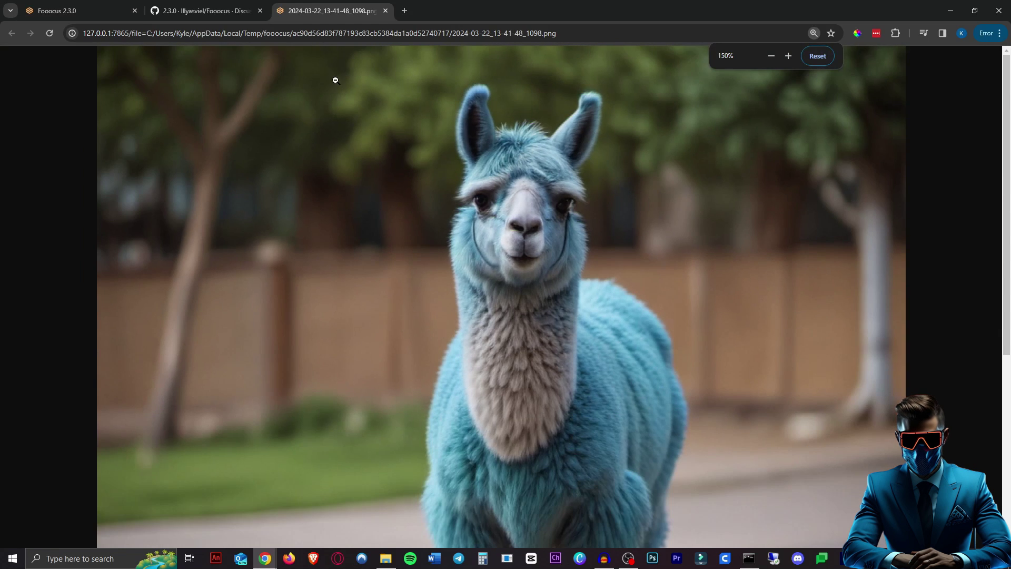
pyautogui.click(385, 10)
pyautogui.click(984, 282)
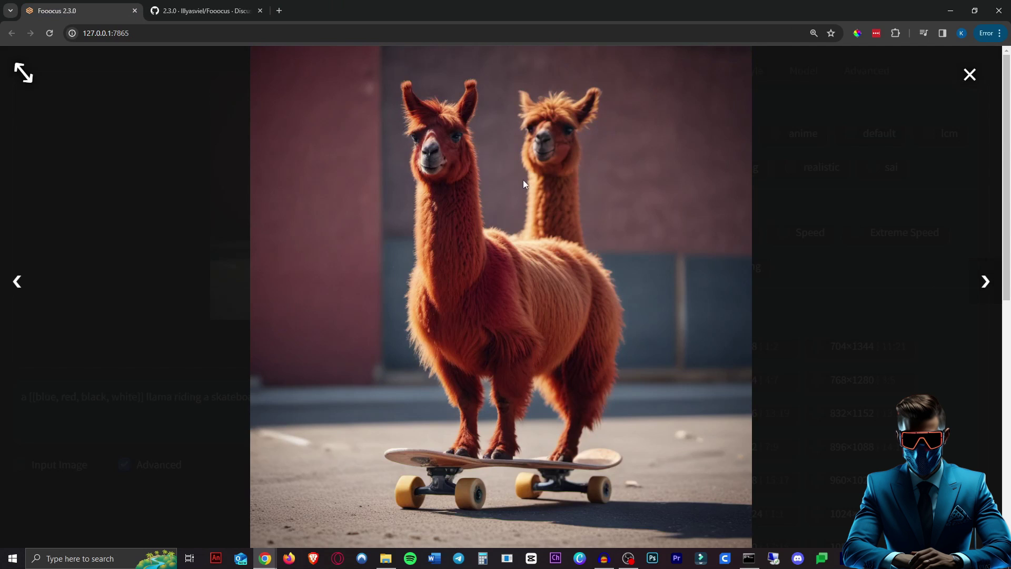
pyautogui.click(986, 283)
pyautogui.click(987, 284)
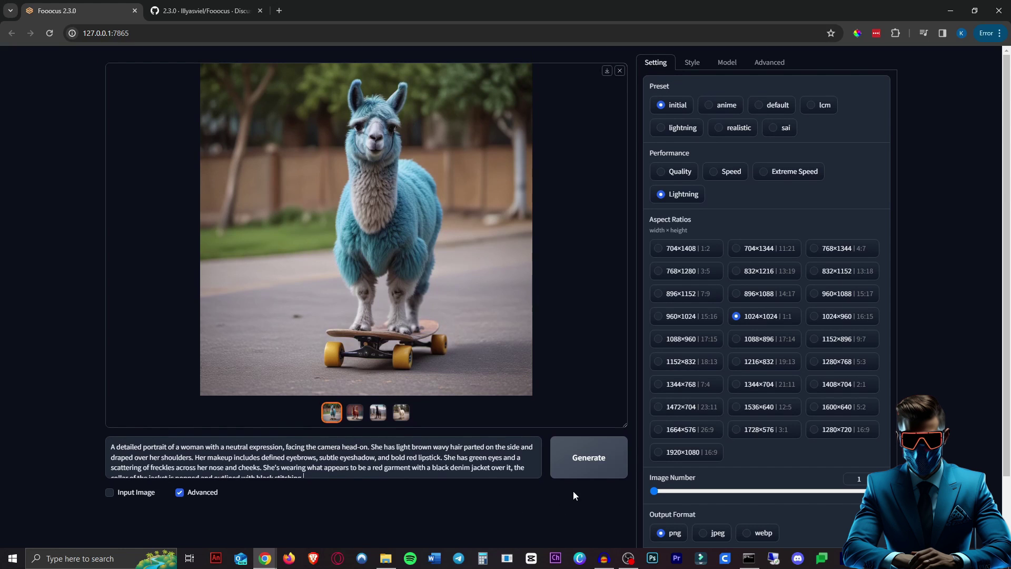
# Step: Generate one 1024×1024 portrait of the freckled woman from the detailed prompt
pyautogui.click(615, 458)
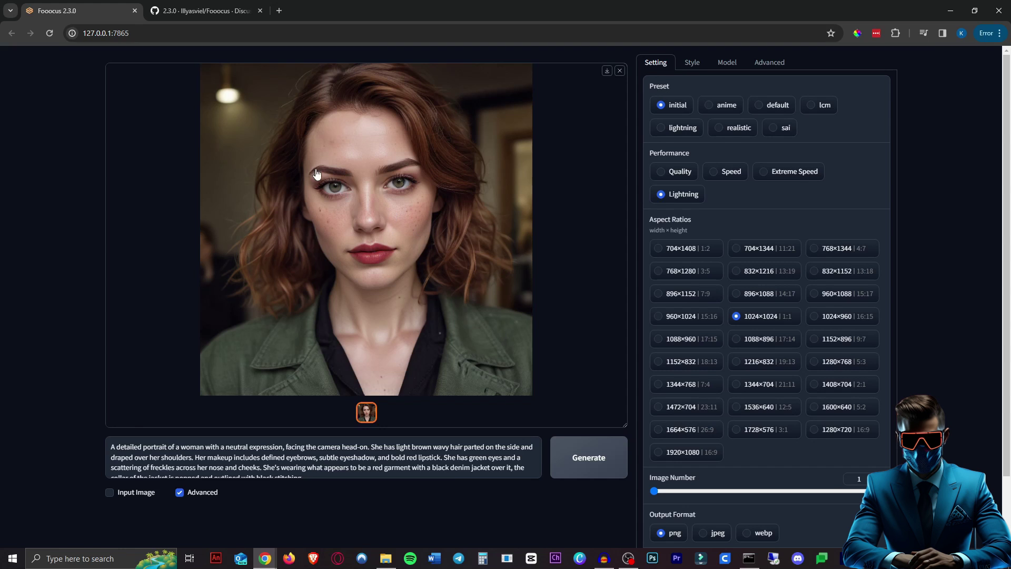
pyautogui.click(349, 220)
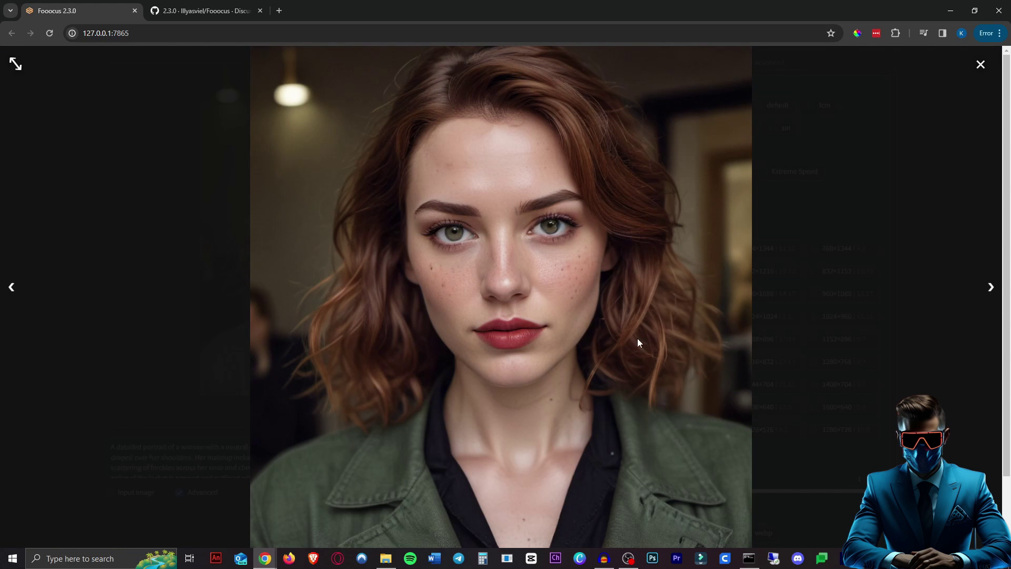
pyautogui.click(939, 195)
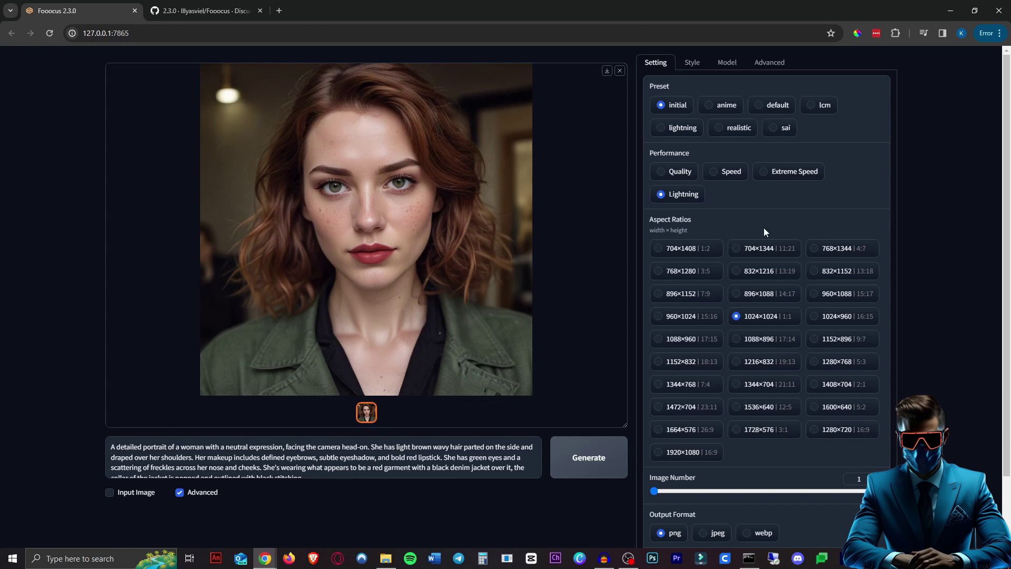